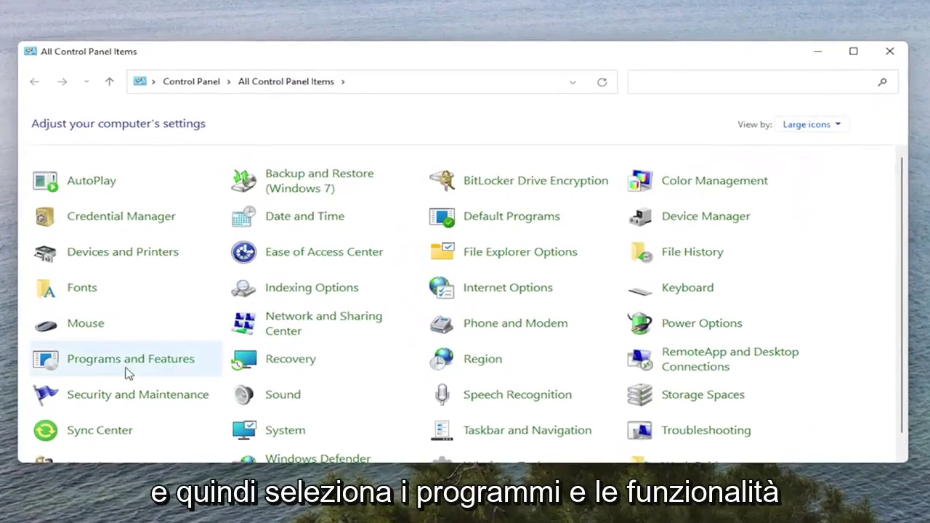
Open Programs and Features and repair Apple Mobile Device Support, allowing it to make changes to the device.
{"action": "left_click", "coordinate": [140, 361]}
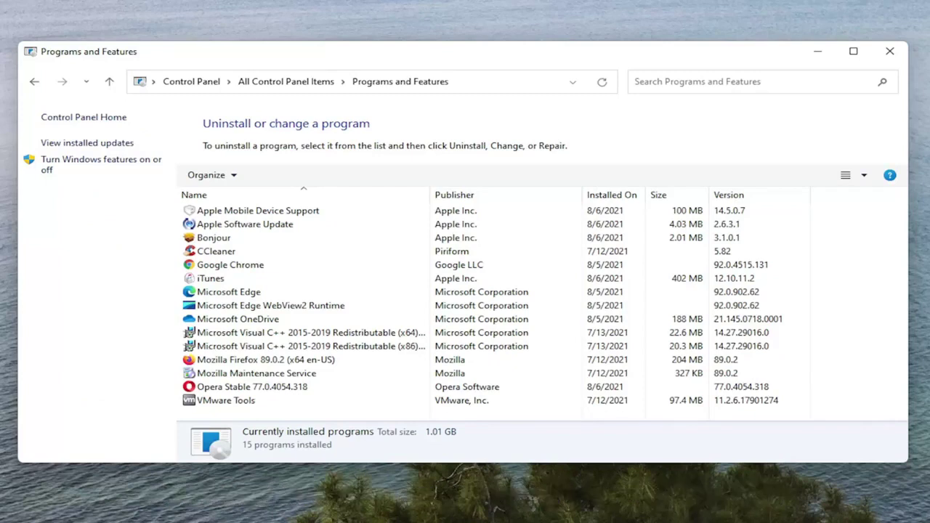
{"action": "left_click", "coordinate": [211, 211]}
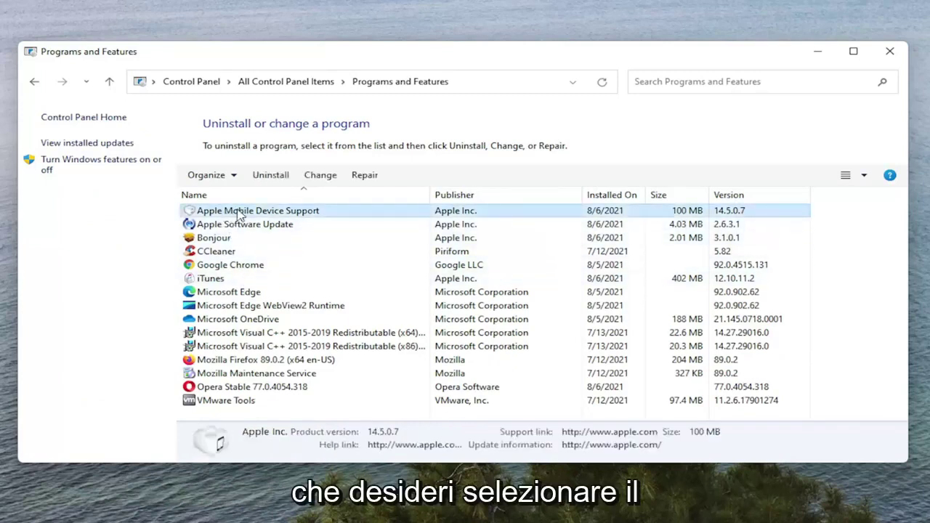
{"action": "left_click", "coordinate": [363, 177]}
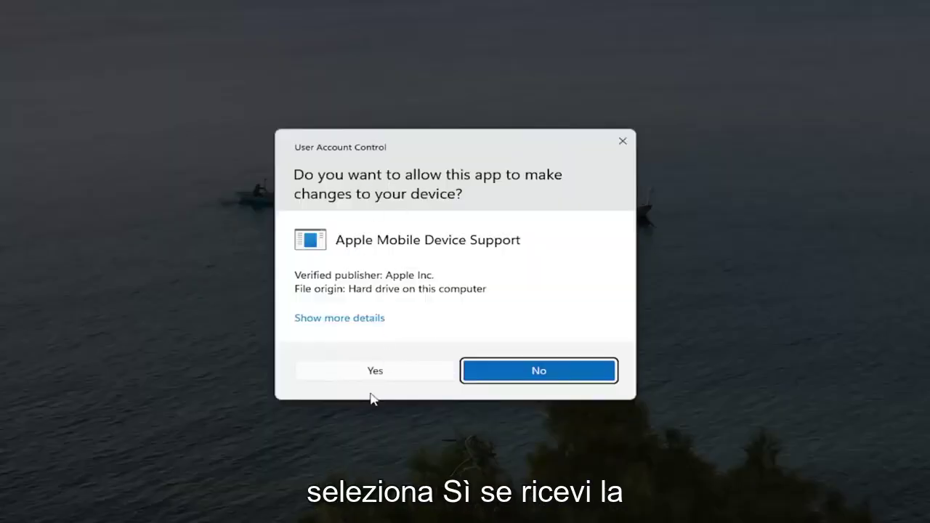
{"action": "left_click", "coordinate": [374, 372]}
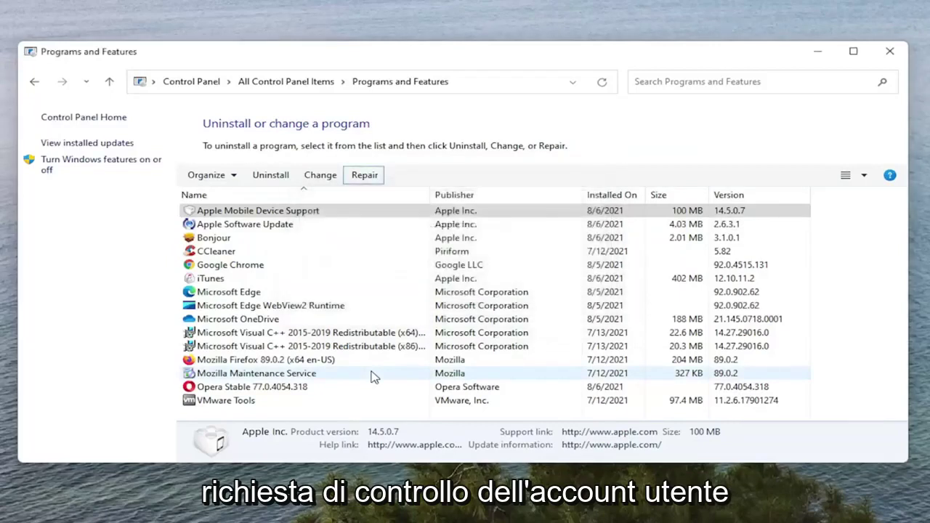
Repair Apple Software Update and allow it to make changes to the device.
{"action": "left_click", "coordinate": [263, 227]}
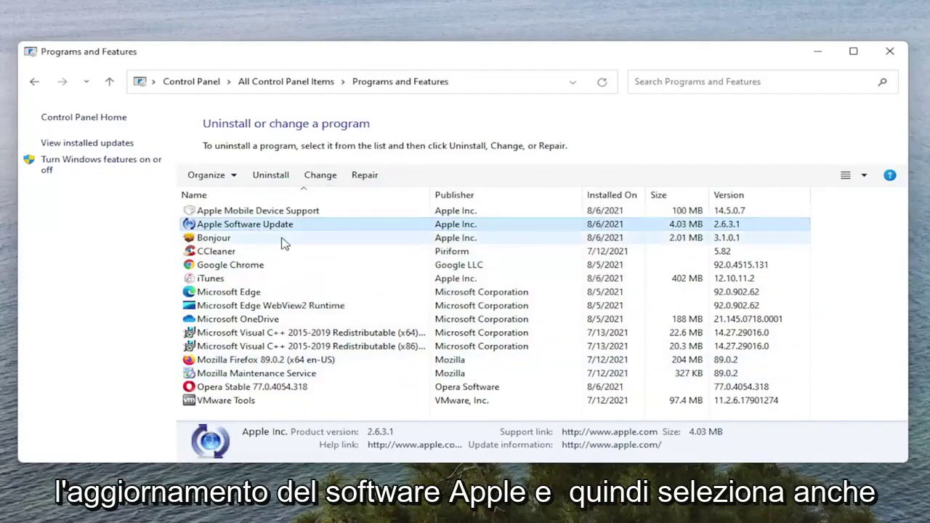
{"action": "left_click", "coordinate": [365, 178]}
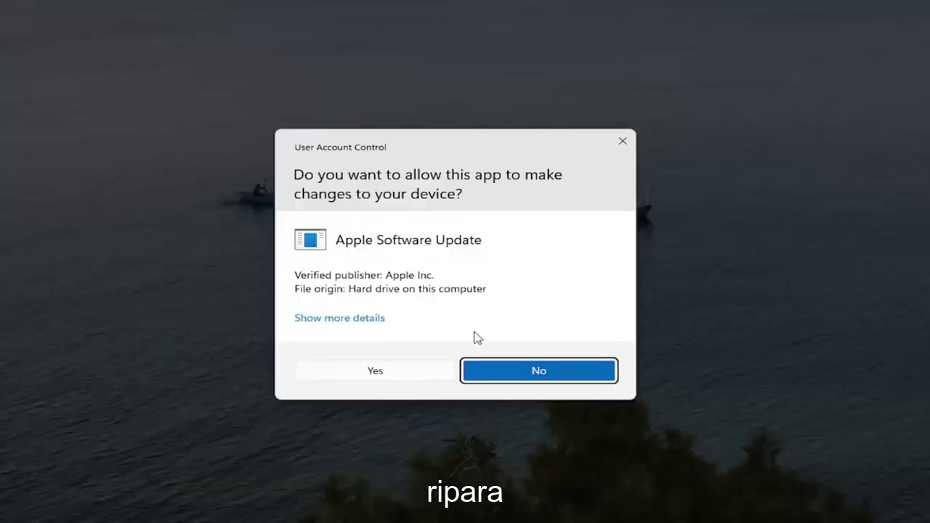
{"action": "left_click", "coordinate": [390, 371]}
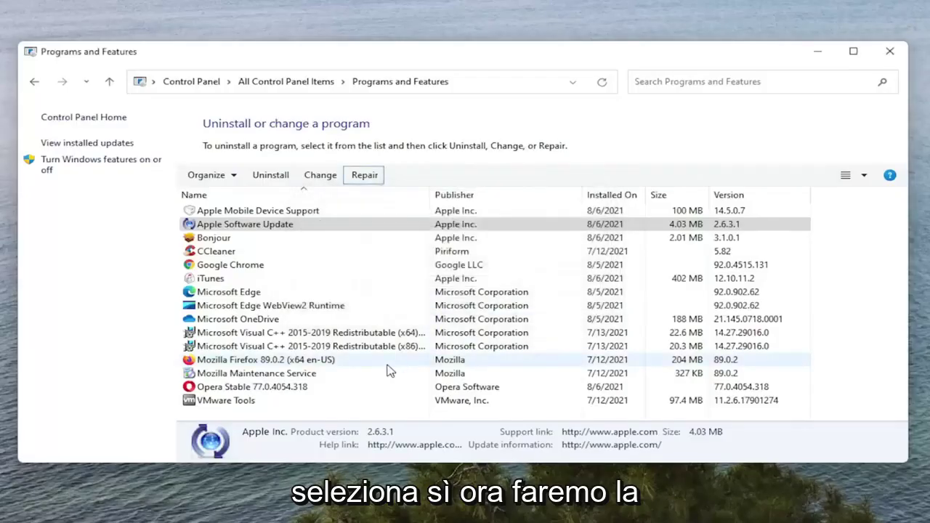
Repair the iTunes installation with permission to make changes, and close Programs and Features.
{"action": "left_click", "coordinate": [231, 282]}
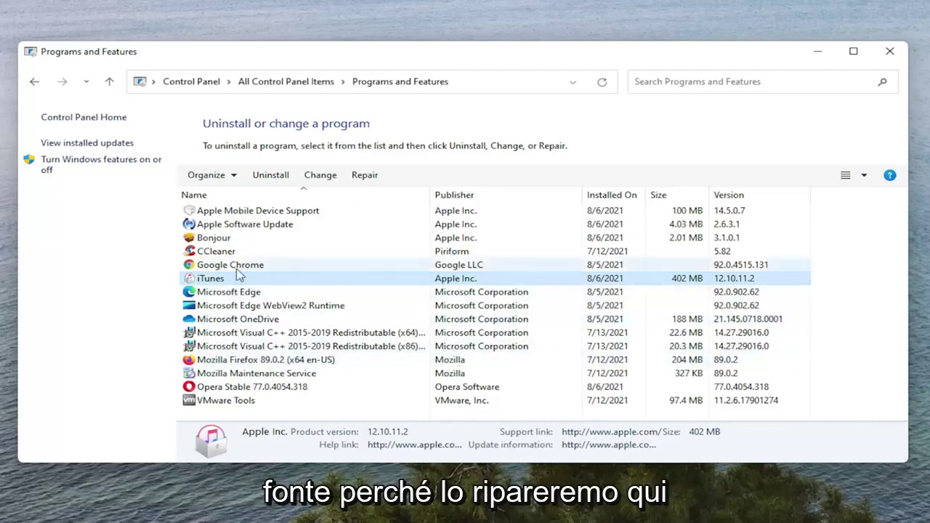
{"action": "left_click", "coordinate": [363, 177]}
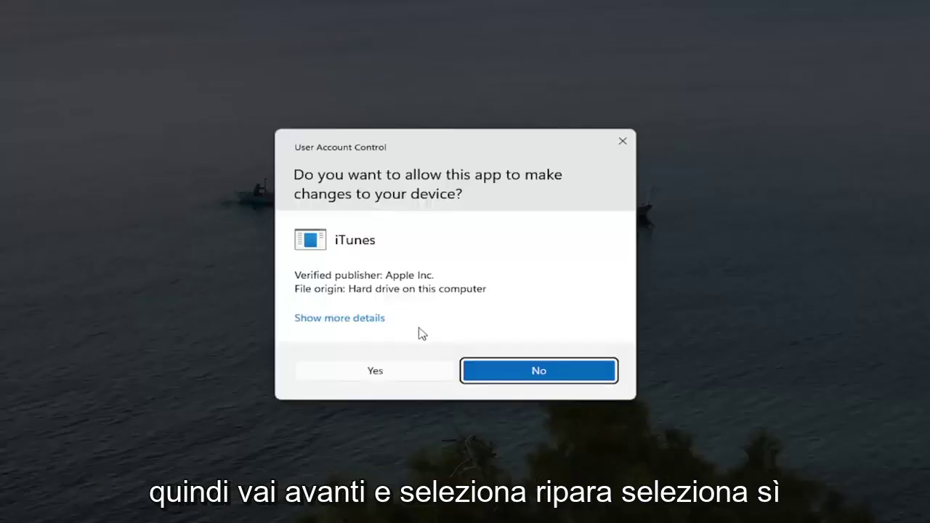
{"action": "left_click", "coordinate": [380, 370]}
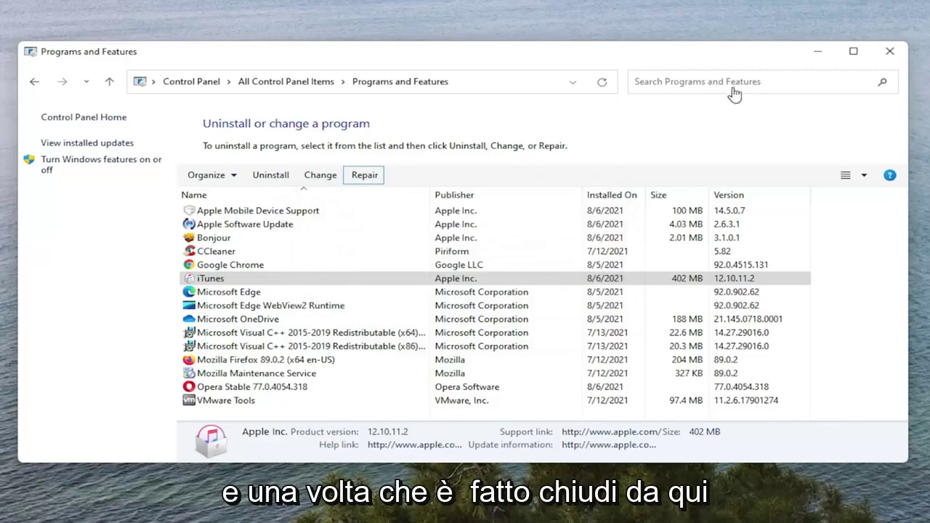
{"action": "left_click", "coordinate": [890, 51]}
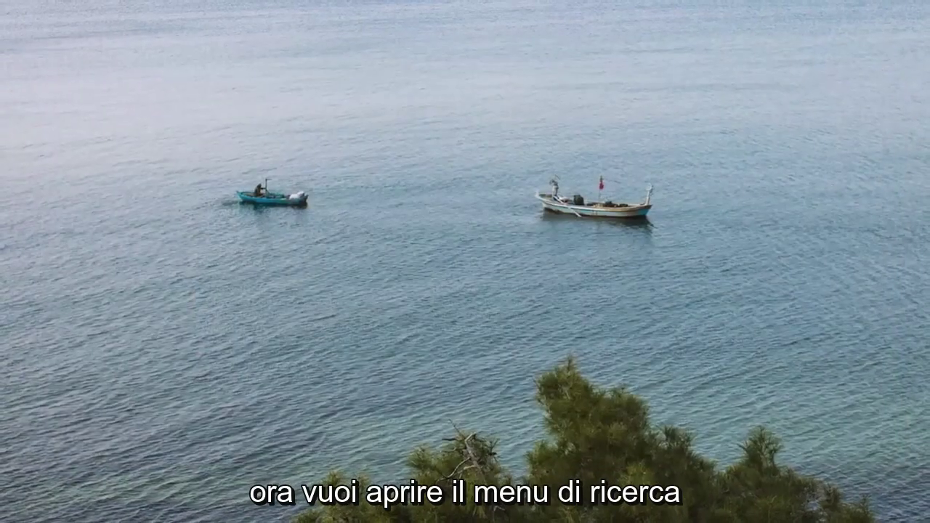
Search Windows for "device manager", open Device Manager and expand the Universal Serial Bus controllers category.
{"action": "key", "text": "super+s"}
{"action": "type", "text": "device manager"}
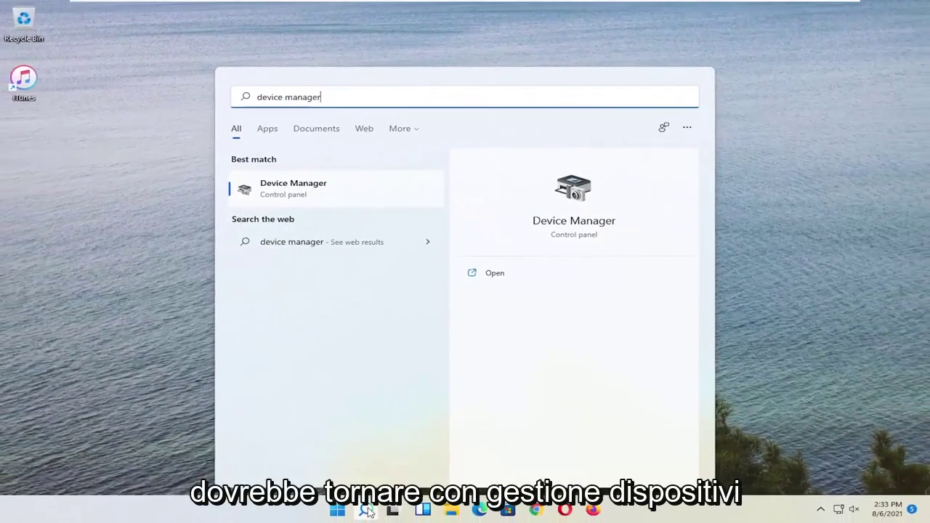
{"action": "left_click", "coordinate": [293, 190]}
{"action": "left_click_drag", "start_coordinate": [326, 38], "coordinate": [491, 54]}
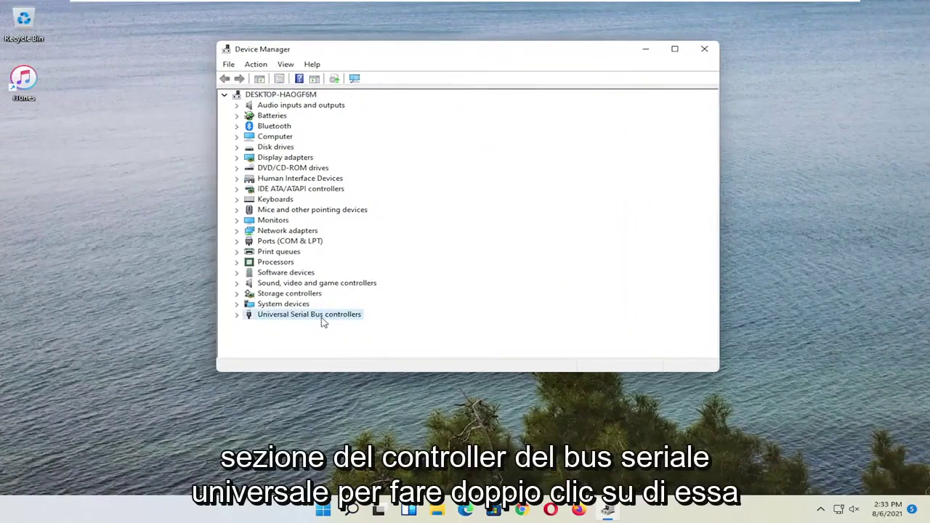
{"action": "double_click", "coordinate": [324, 315]}
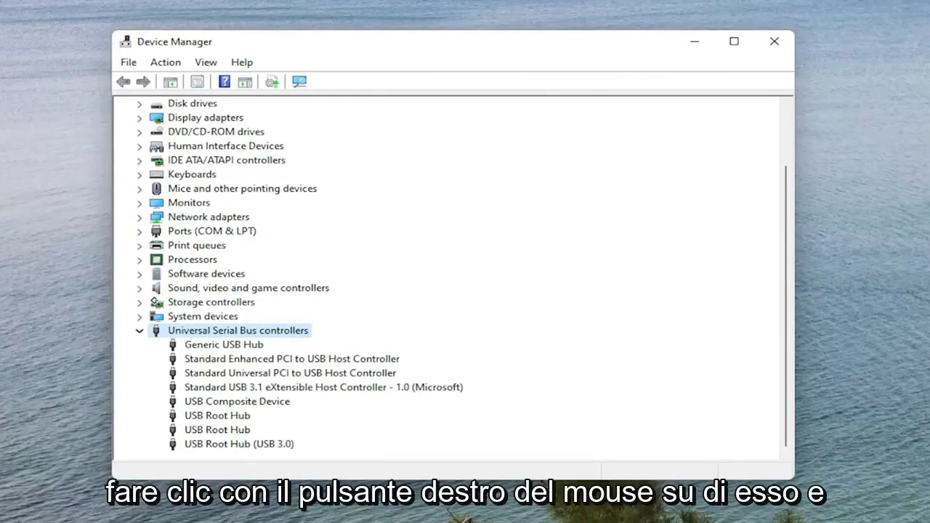
Search automatically for an updated driver for the second USB Root Hub in the list.
{"action": "right_click", "coordinate": [213, 428]}
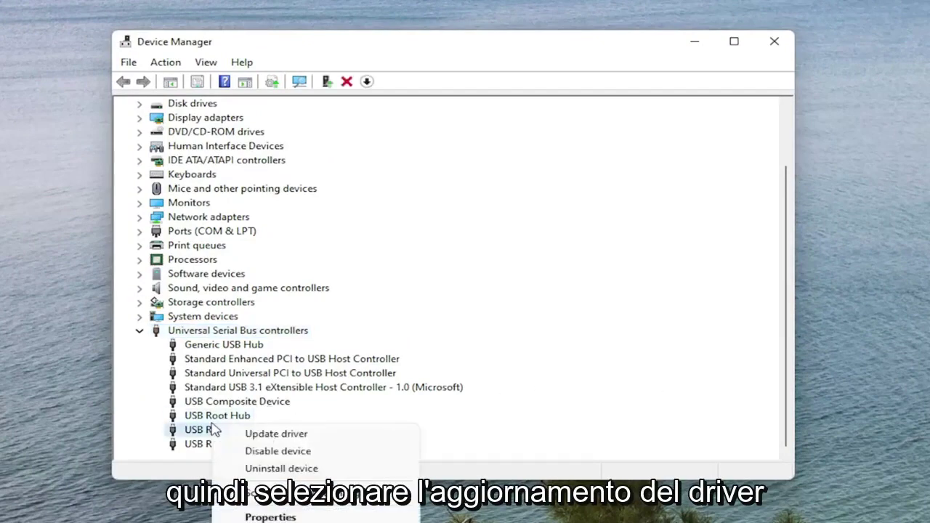
{"action": "left_click", "coordinate": [280, 436]}
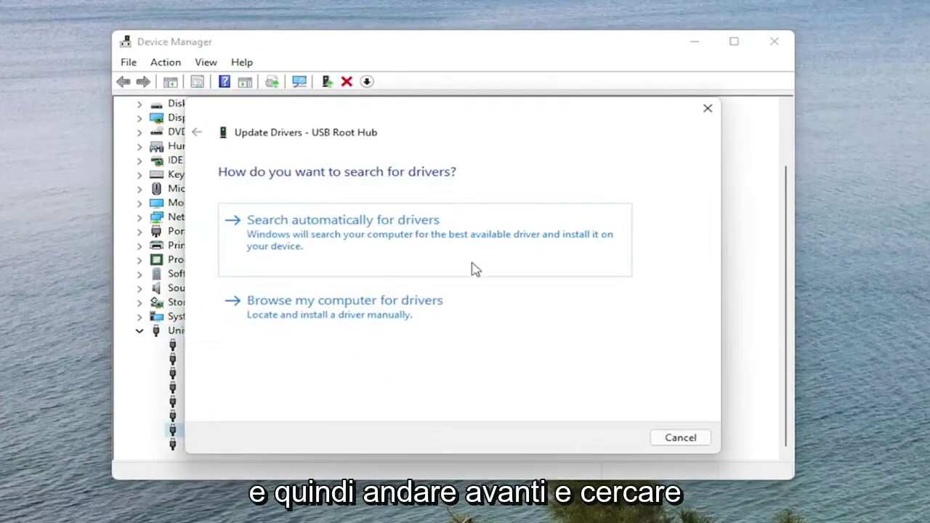
{"action": "left_click", "coordinate": [391, 242]}
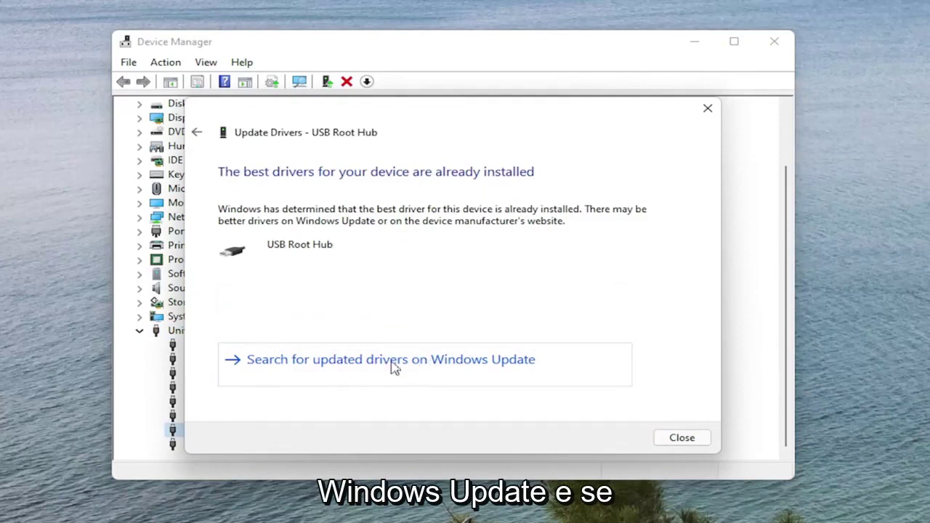
Install the USB Root Hub driver from the list of drivers available on the computer, and close Device Manager.
{"action": "left_click", "coordinate": [199, 135]}
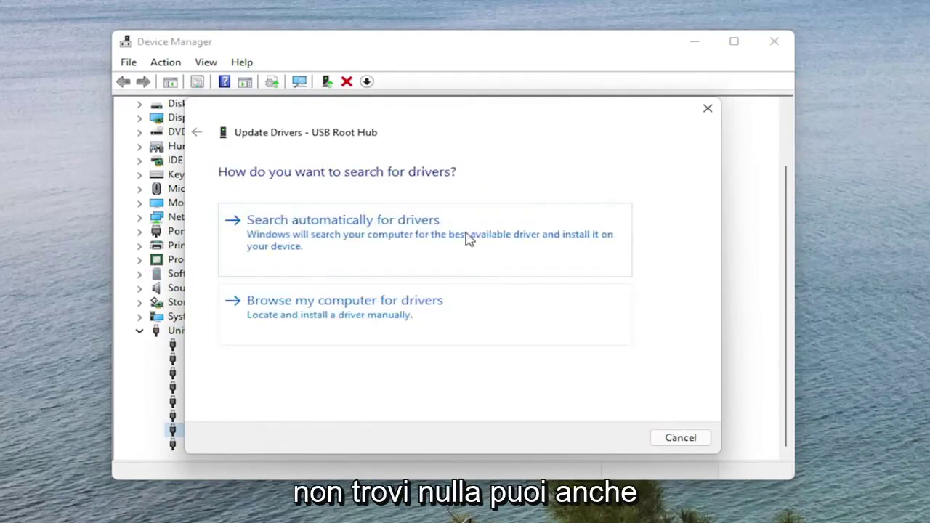
{"action": "left_click", "coordinate": [320, 314]}
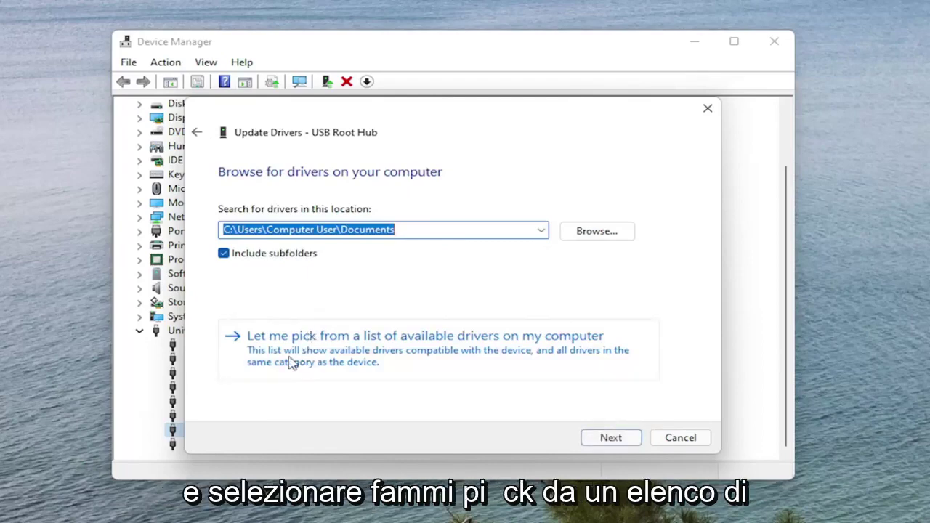
{"action": "left_click", "coordinate": [449, 354]}
{"action": "left_click", "coordinate": [271, 304]}
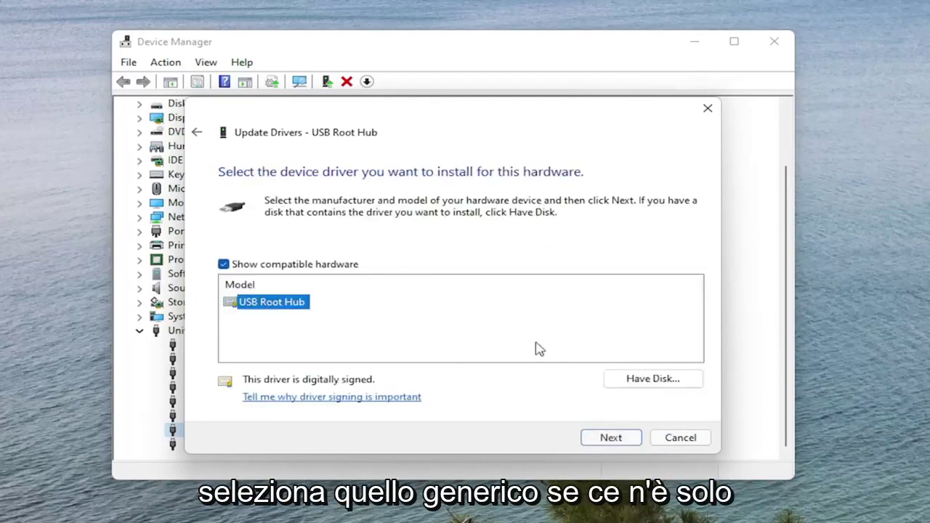
{"action": "left_click", "coordinate": [612, 439]}
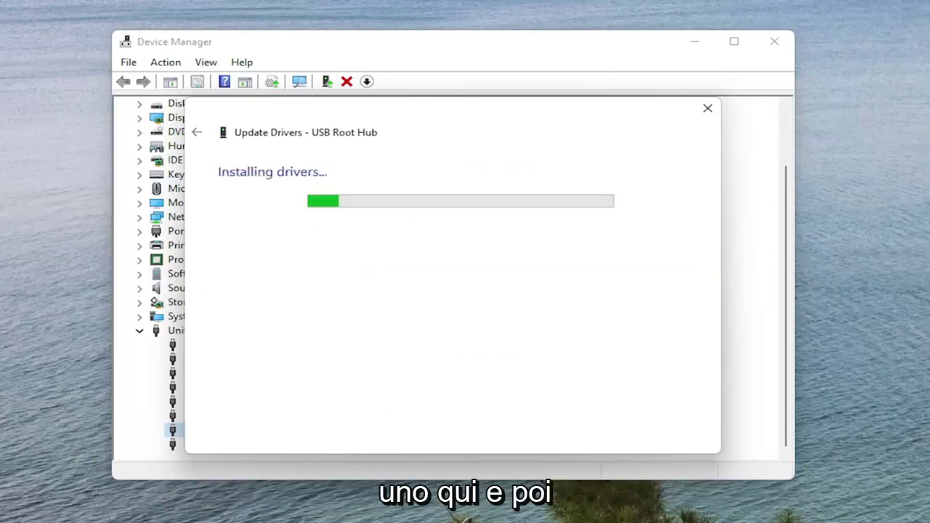
{"action": "left_click", "coordinate": [681, 438]}
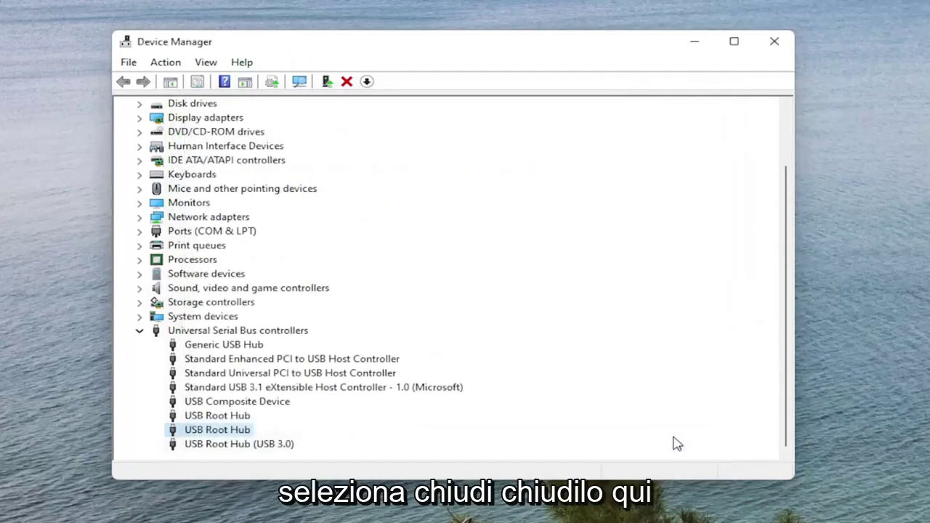
{"action": "left_click", "coordinate": [770, 39]}
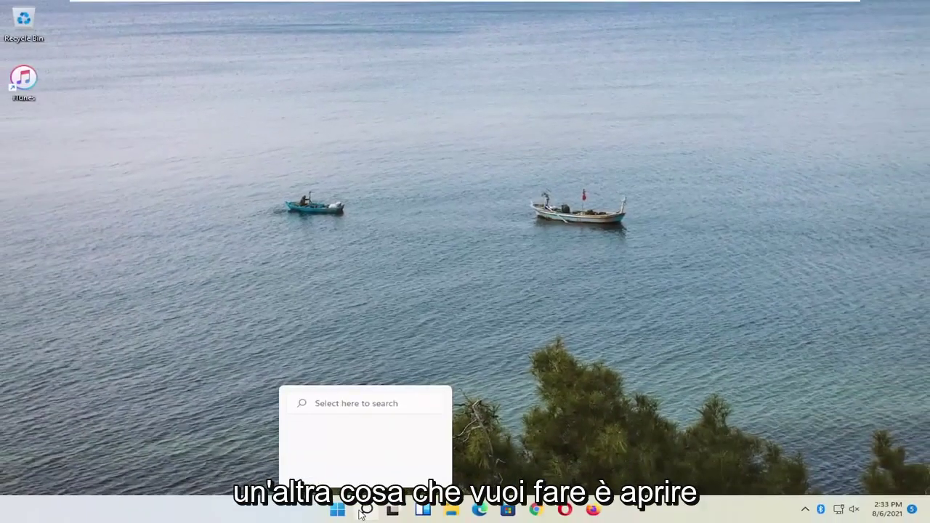
Search Windows for "services", open the Services app and move its window toward the middle of the desktop.
{"action": "left_click", "coordinate": [363, 512]}
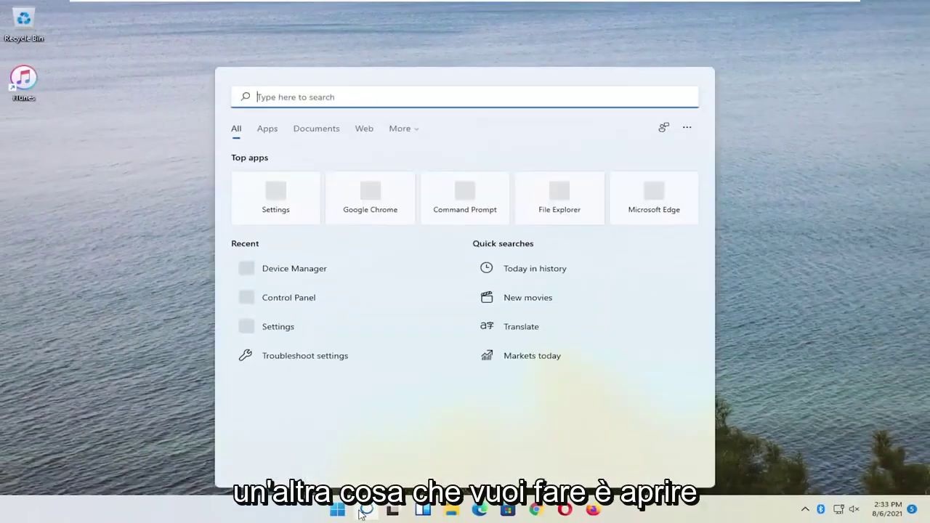
{"action": "type", "text": "services"}
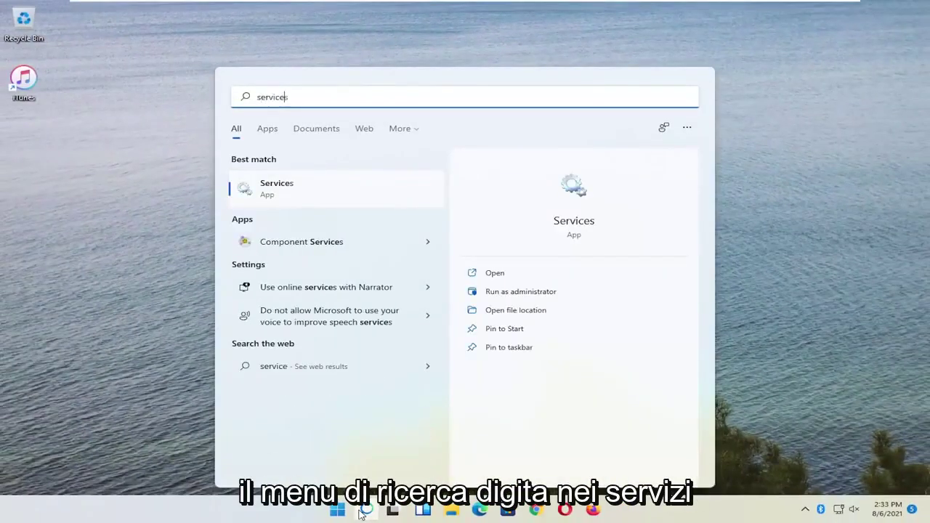
{"action": "left_click", "coordinate": [303, 191]}
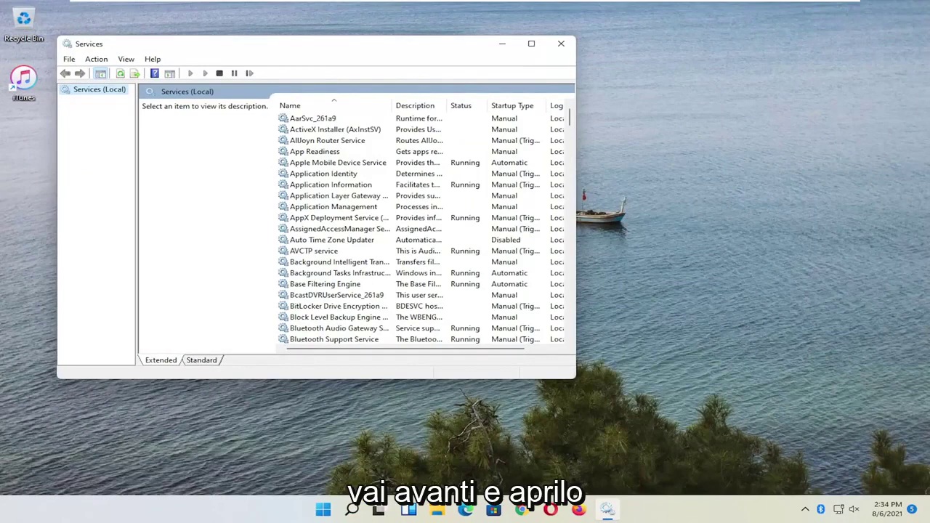
{"action": "left_click_drag", "start_coordinate": [373, 48], "coordinate": [529, 64]}
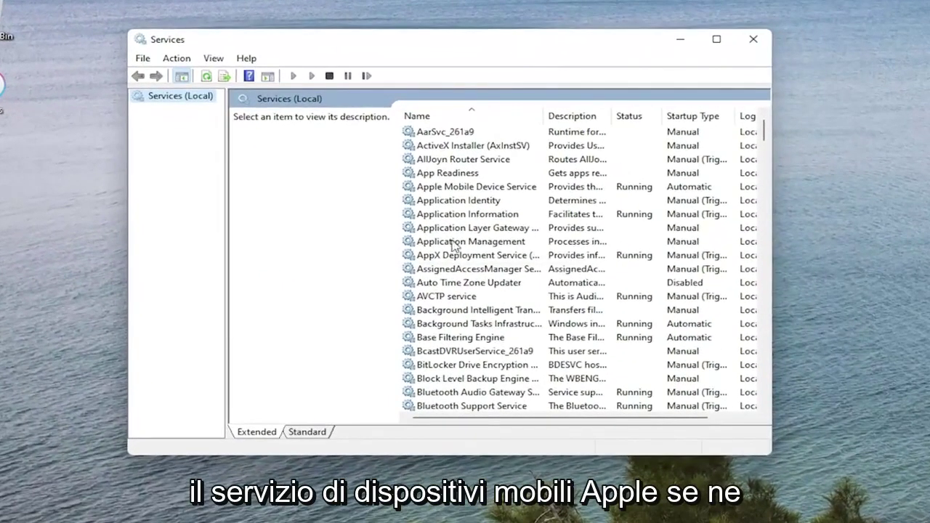
Select Apple Mobile Device Service, enlarge the Services window and fit the Name column to its contents.
{"action": "left_click", "coordinate": [452, 244]}
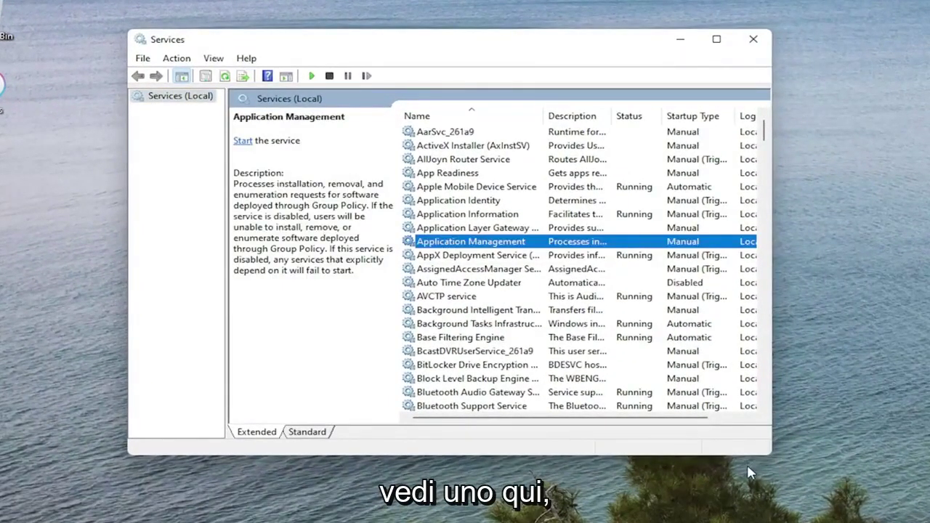
{"action": "left_click", "coordinate": [503, 189]}
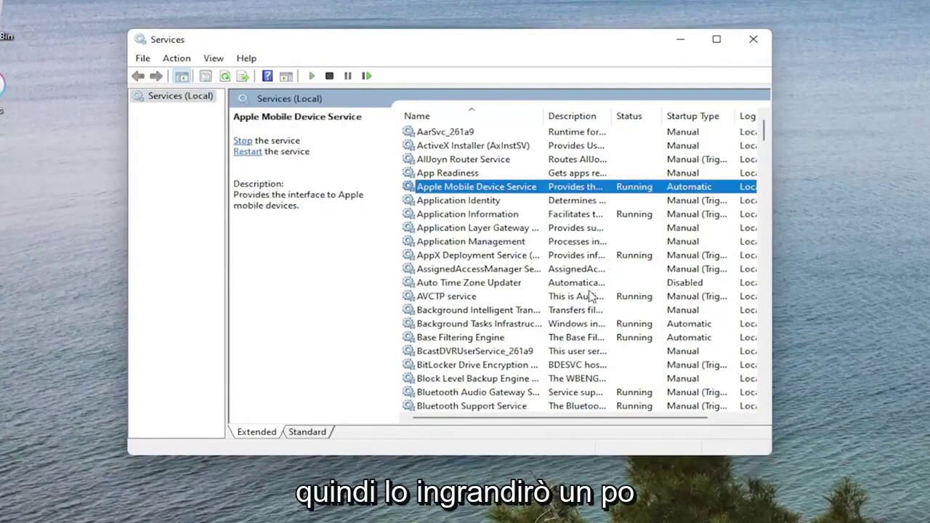
{"action": "left_click_drag", "start_coordinate": [772, 458], "coordinate": [908, 519]}
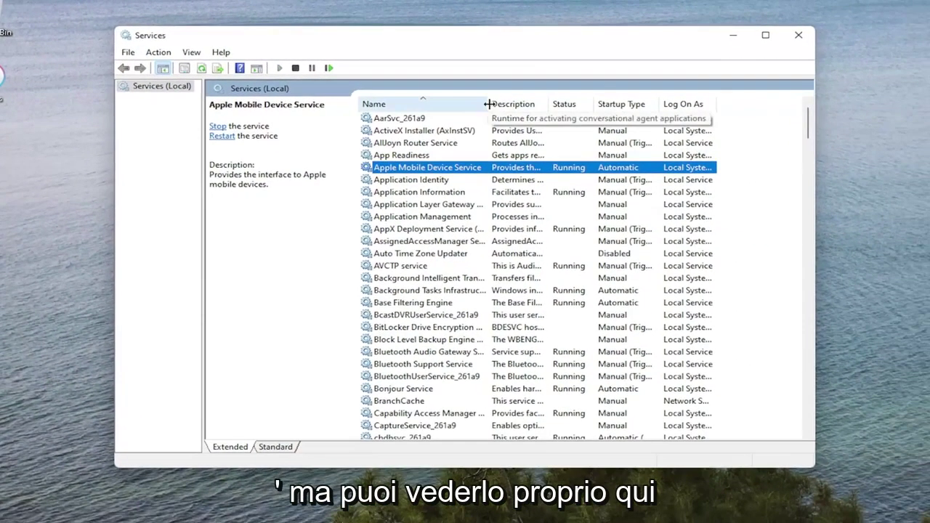
{"action": "double_click", "coordinate": [547, 116]}
Set the startup type of Apple Mobile Device Service to Automatic in its properties.
{"action": "double_click", "coordinate": [456, 168]}
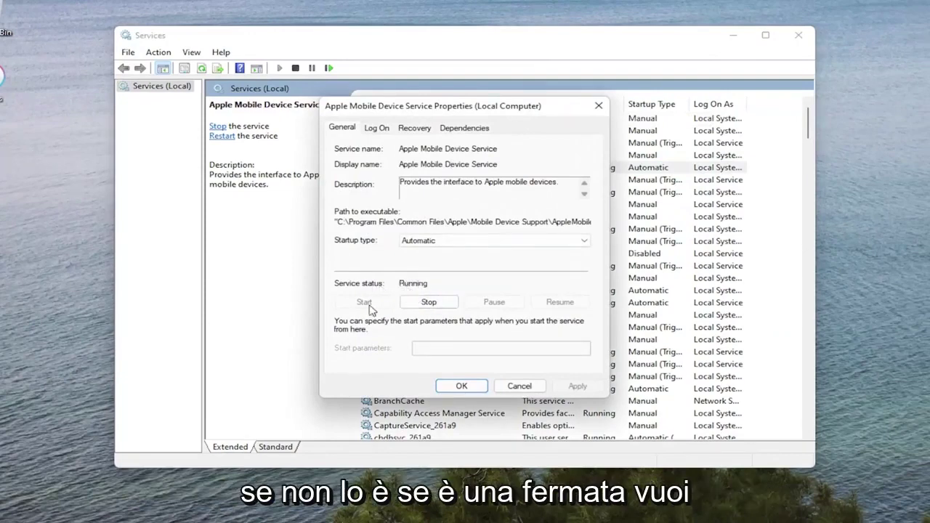
{"action": "left_click", "coordinate": [407, 242]}
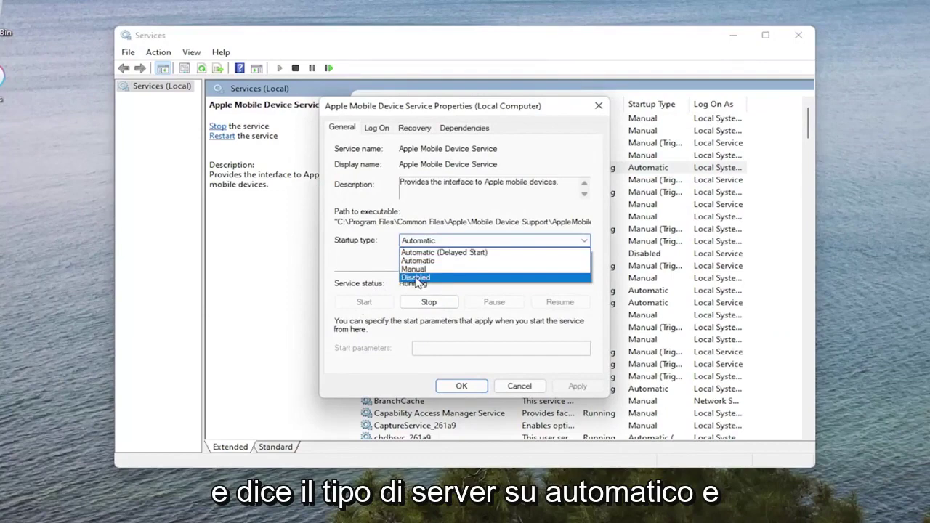
{"action": "left_click", "coordinate": [414, 262]}
{"action": "left_click", "coordinate": [578, 385]}
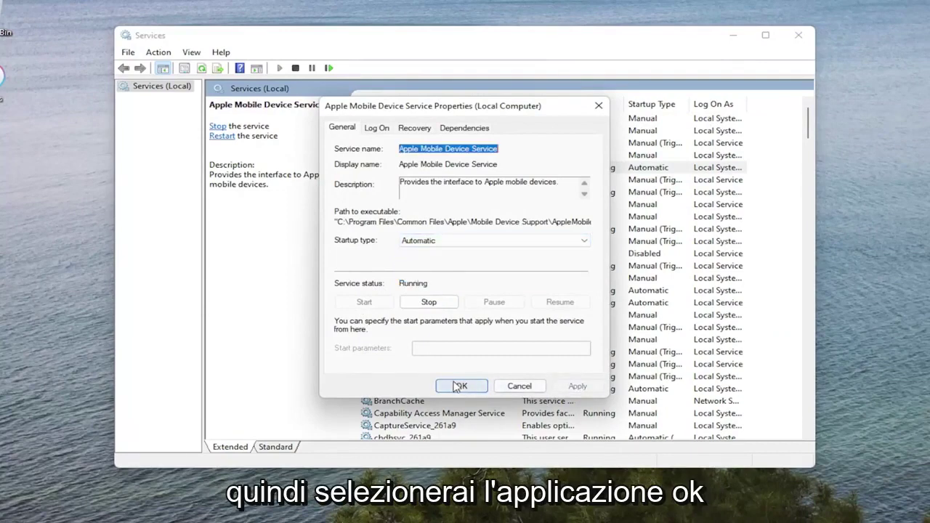
{"action": "left_click", "coordinate": [459, 385]}
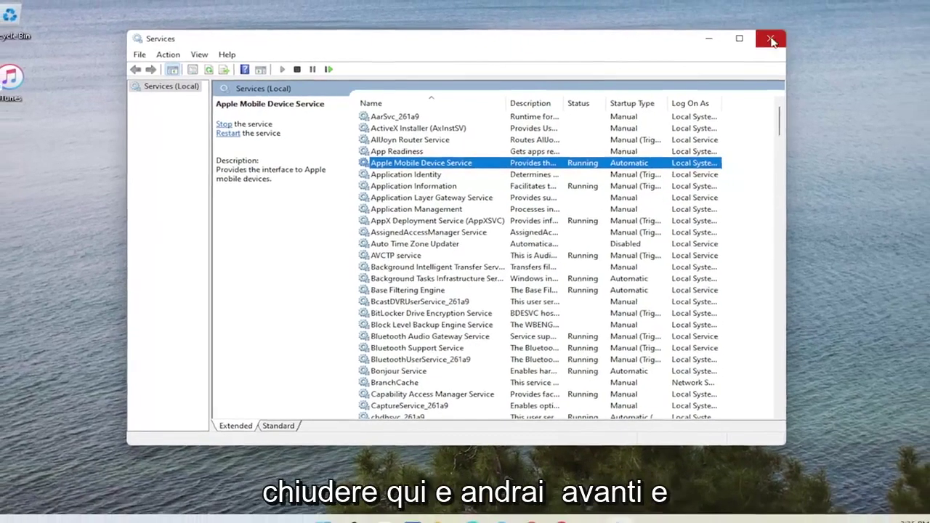
Close the Services window and restart the computer.
{"action": "left_click", "coordinate": [799, 35]}
{"action": "right_click", "coordinate": [337, 513]}
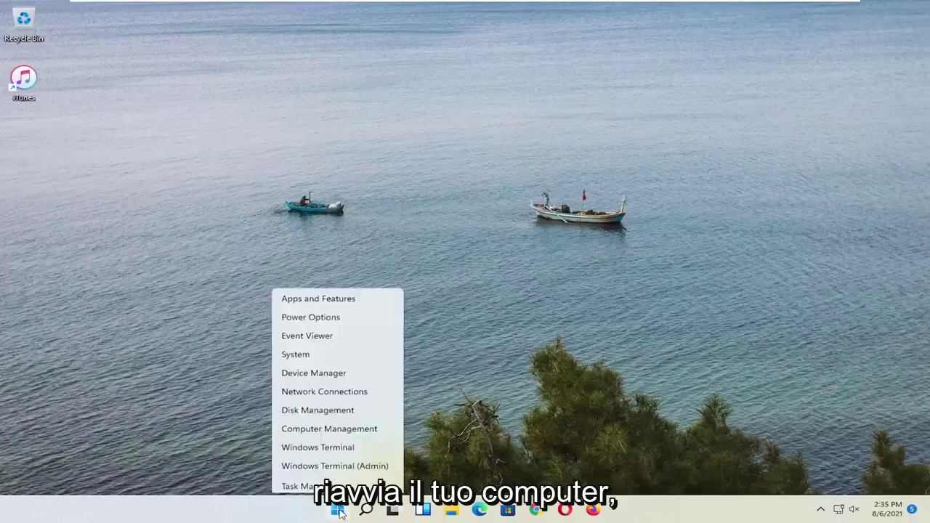
{"action": "mouse_move", "coordinate": [393, 465]}
{"action": "left_click", "coordinate": [428, 484]}
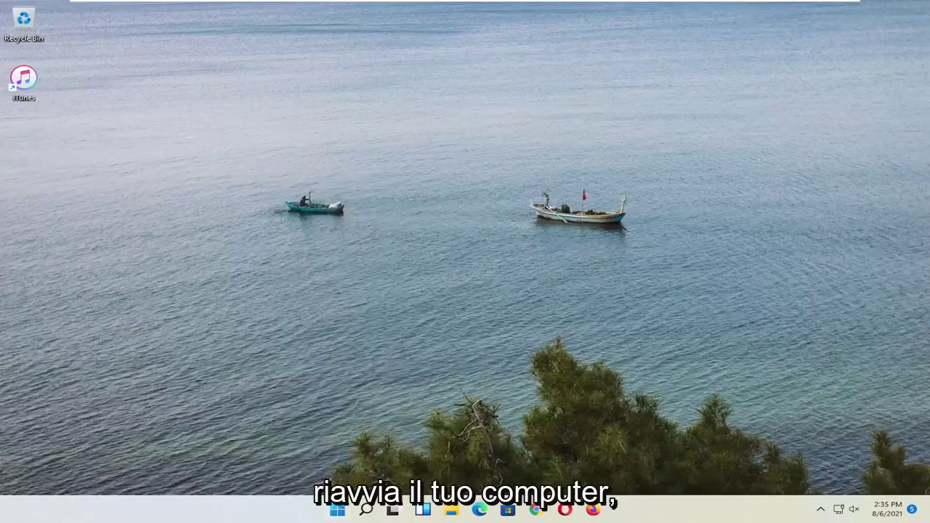